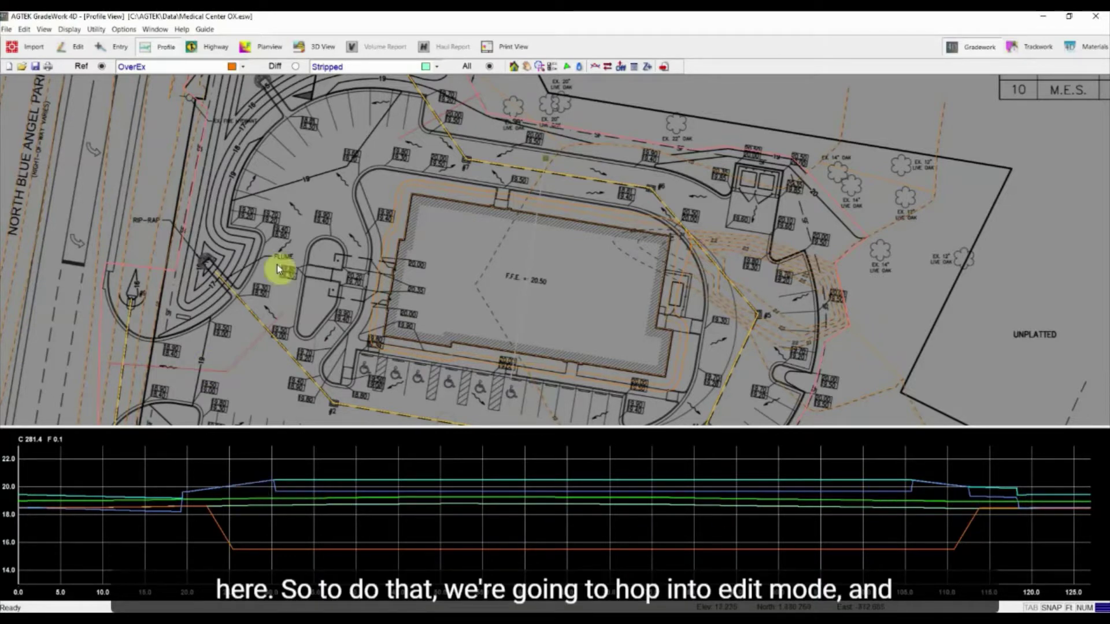
Step: In the site plan editor, copy the outermost OverEx over-excavation line
{"action": "left_click", "coordinate": [62, 52]}
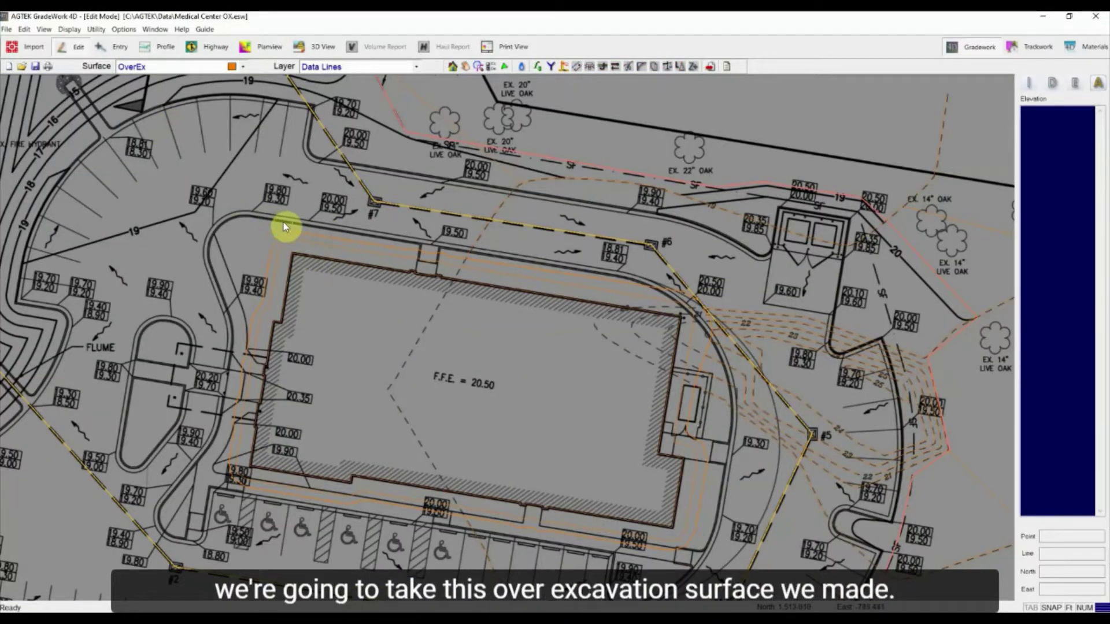
{"action": "scroll", "coordinate": [283, 227], "scroll_direction": "up", "scroll_amount": 3}
{"action": "scroll", "coordinate": [284, 252], "scroll_direction": "up", "scroll_amount": 2}
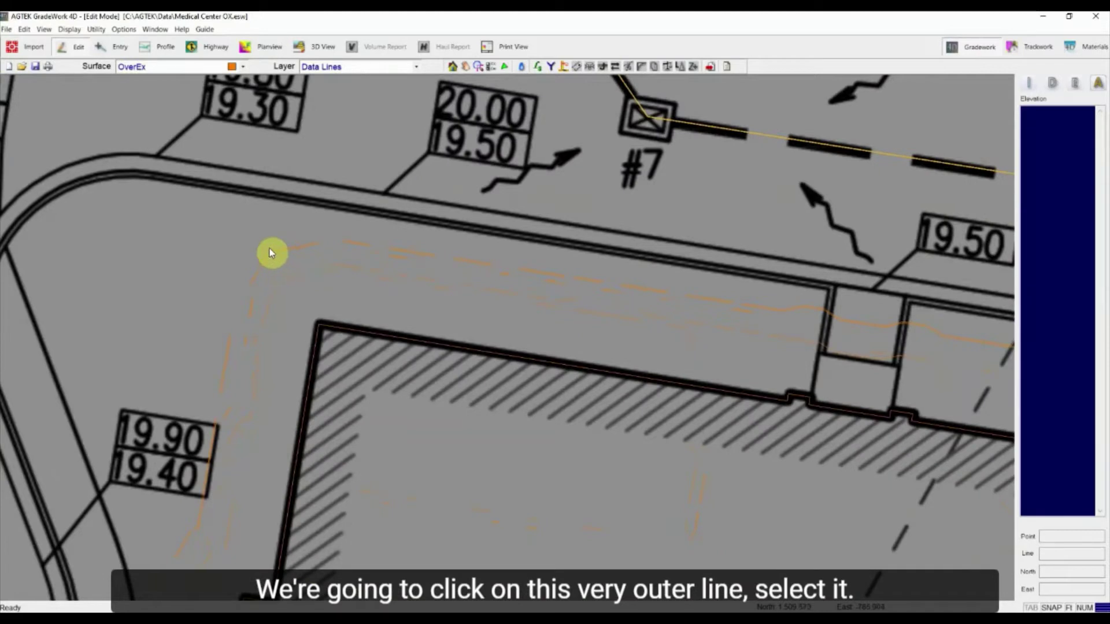
{"action": "scroll", "coordinate": [273, 252], "scroll_direction": "up", "scroll_amount": 3}
{"action": "left_click", "coordinate": [268, 254]}
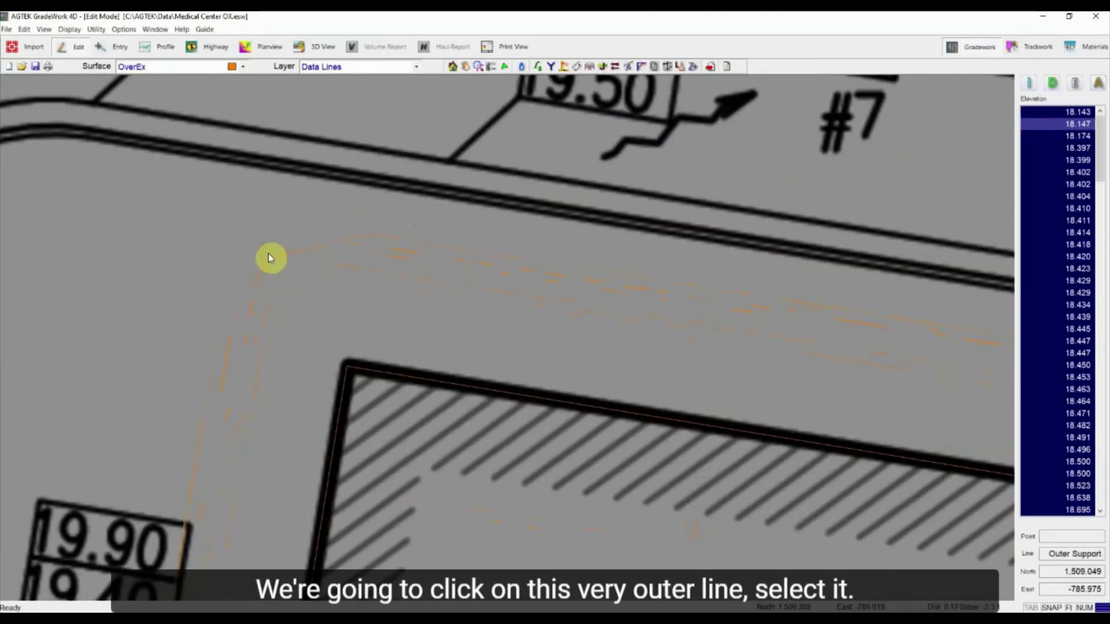
{"action": "right_click", "coordinate": [268, 255]}
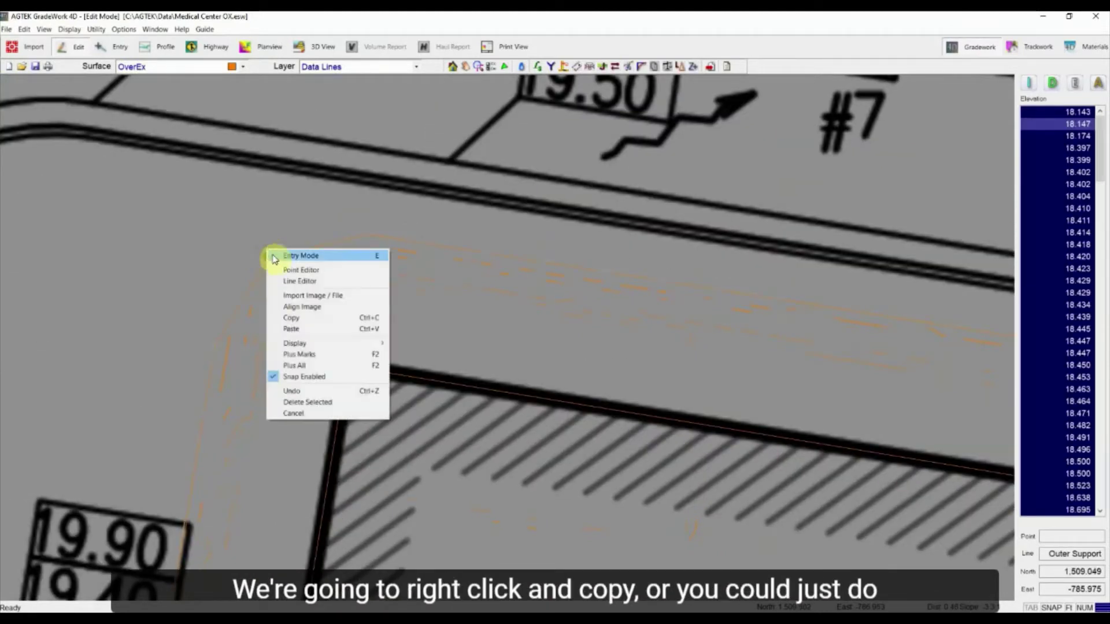
{"action": "left_click", "coordinate": [305, 319]}
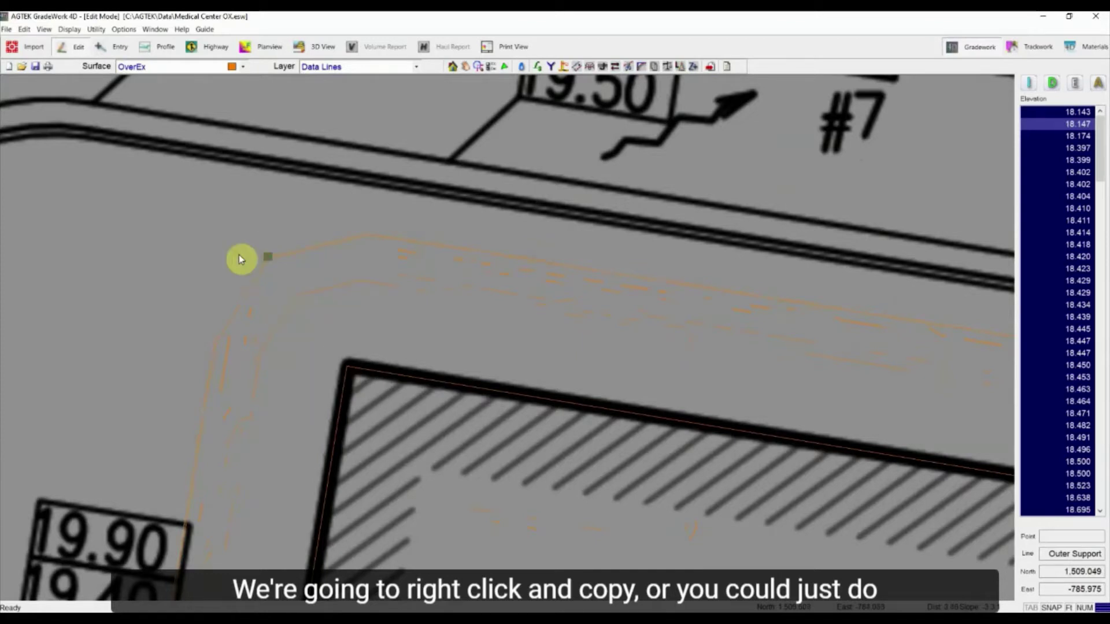
Step: Paste the line as a report region on the Design surface's Report Regions layer
{"action": "left_click", "coordinate": [175, 67]}
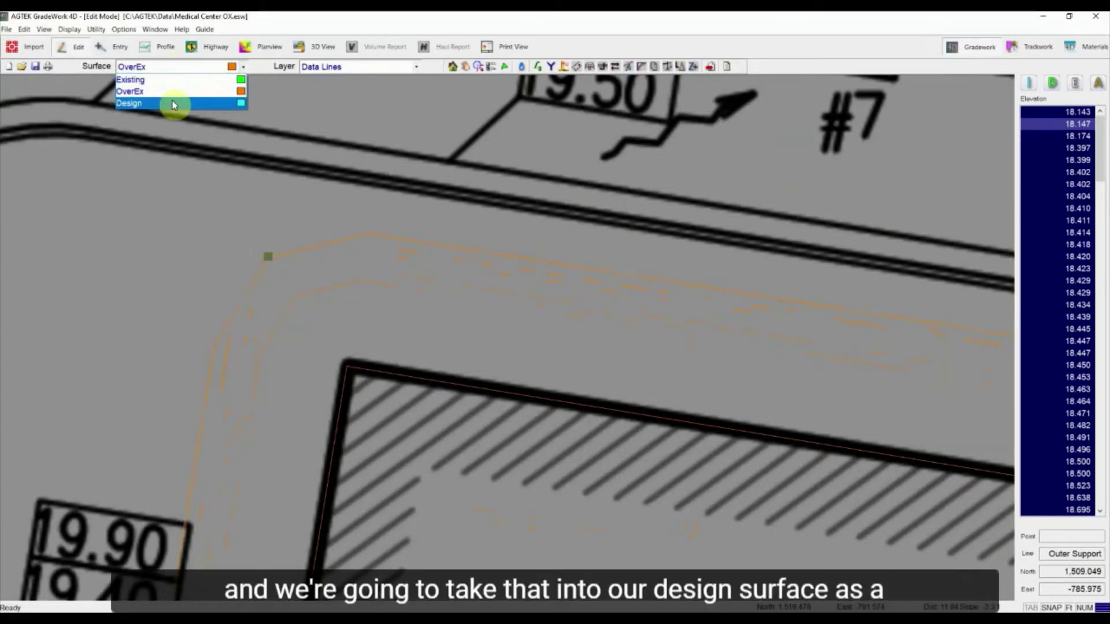
{"action": "left_click", "coordinate": [173, 104]}
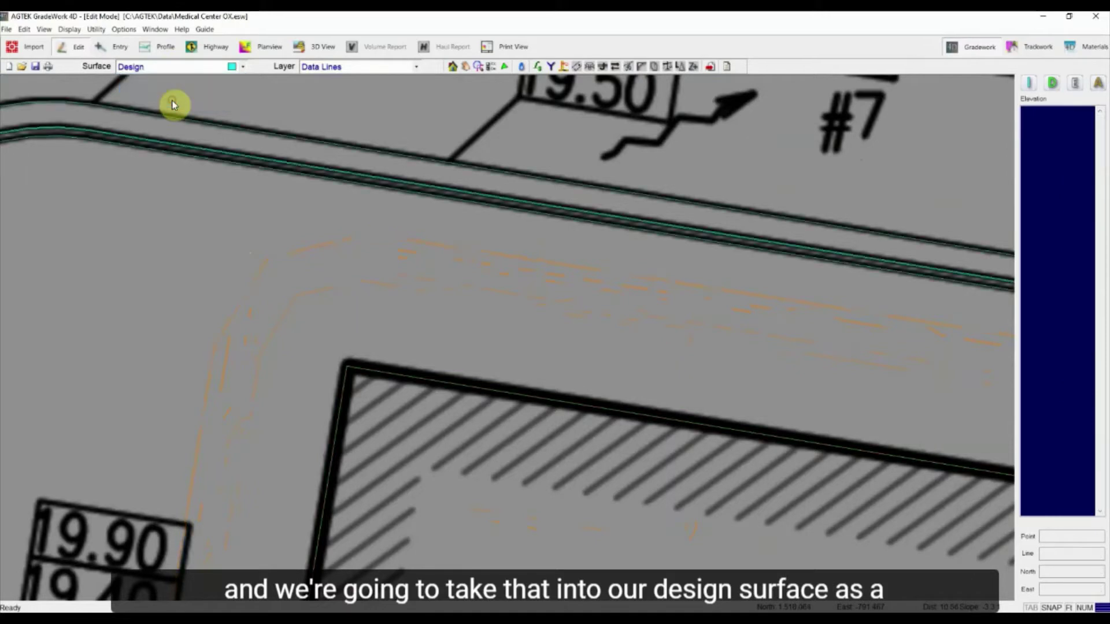
{"action": "left_click", "coordinate": [313, 67]}
{"action": "left_click", "coordinate": [324, 114]}
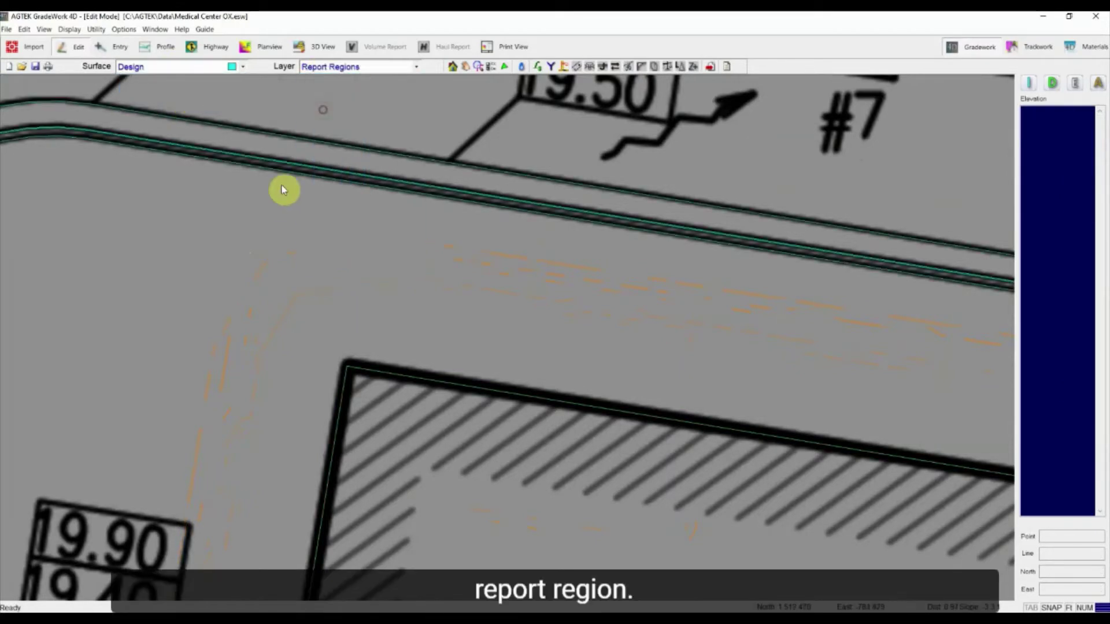
{"action": "right_click", "coordinate": [281, 233]}
{"action": "left_click", "coordinate": [308, 312]}
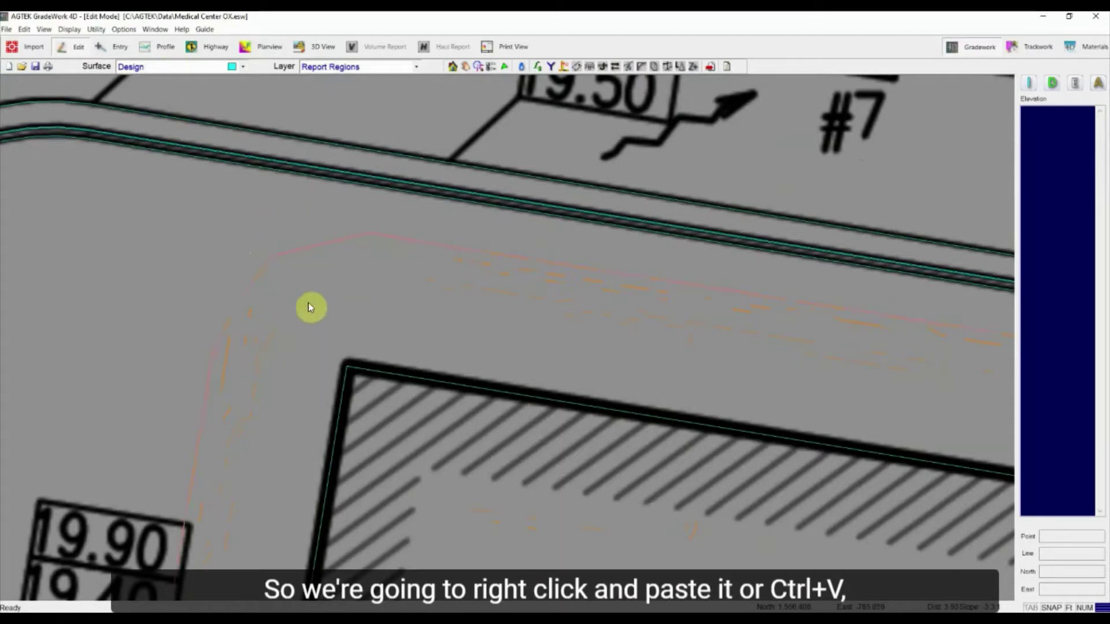
{"action": "scroll", "coordinate": [301, 291], "scroll_direction": "down", "scroll_amount": 2}
{"action": "scroll", "coordinate": [295, 275], "scroll_direction": "down", "scroll_amount": 3}
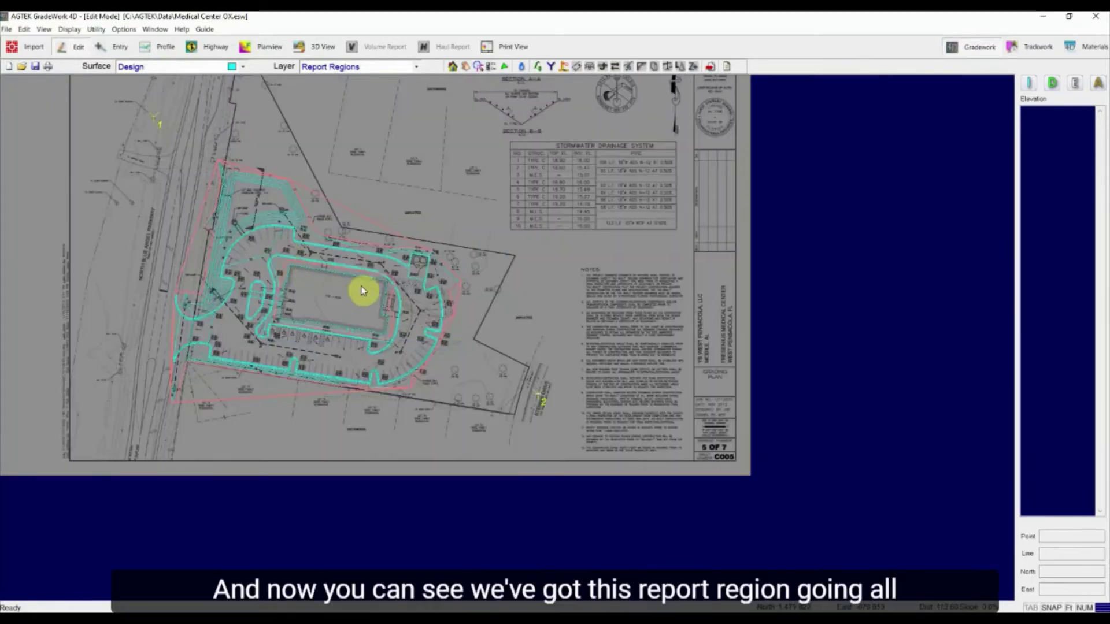
{"action": "scroll", "coordinate": [352, 265], "scroll_direction": "up", "scroll_amount": 3}
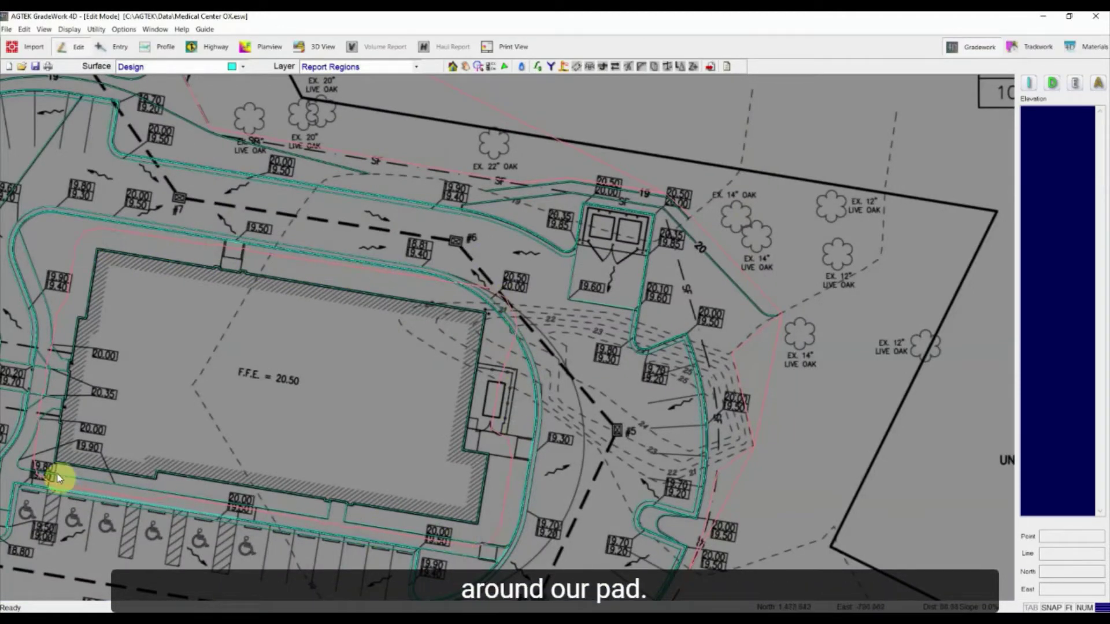
{"action": "middle_click_drag", "start_coordinate": [260, 379], "coordinate": [399, 354]}
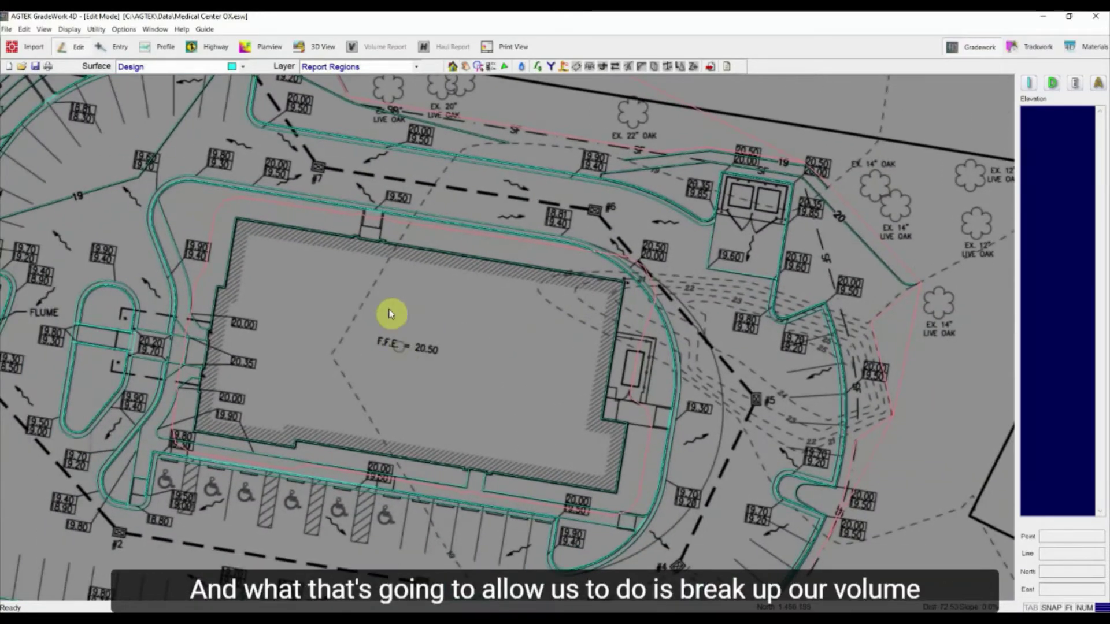
Step: Show a 3D view with Subgrade as Ref and OverEx as Diff, tilted for an overview
{"action": "left_click", "coordinate": [329, 49]}
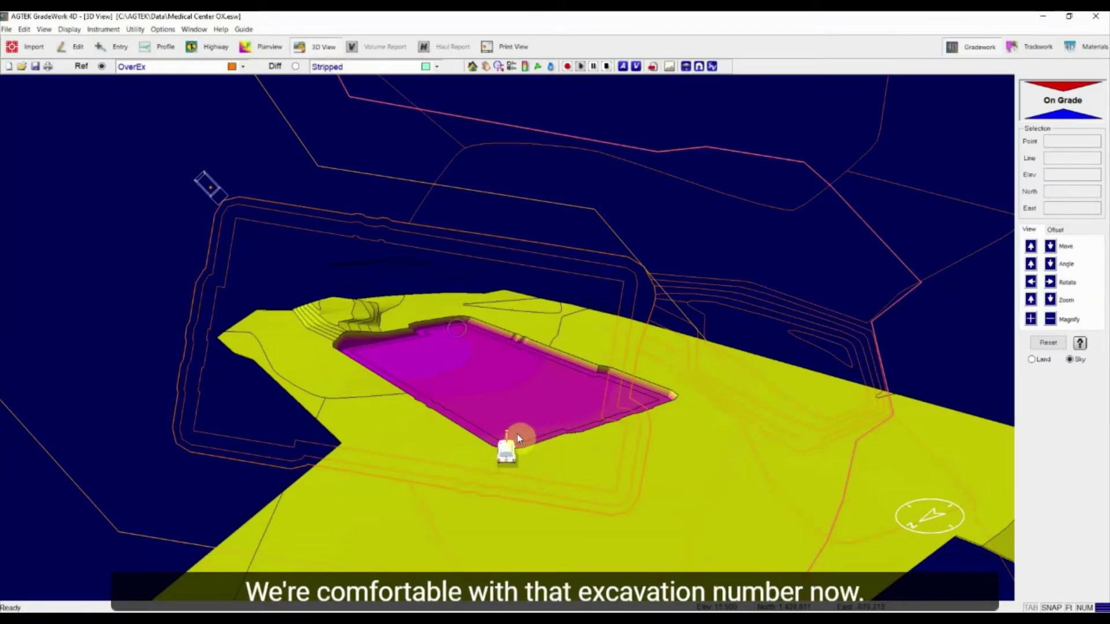
{"action": "left_click", "coordinate": [184, 71]}
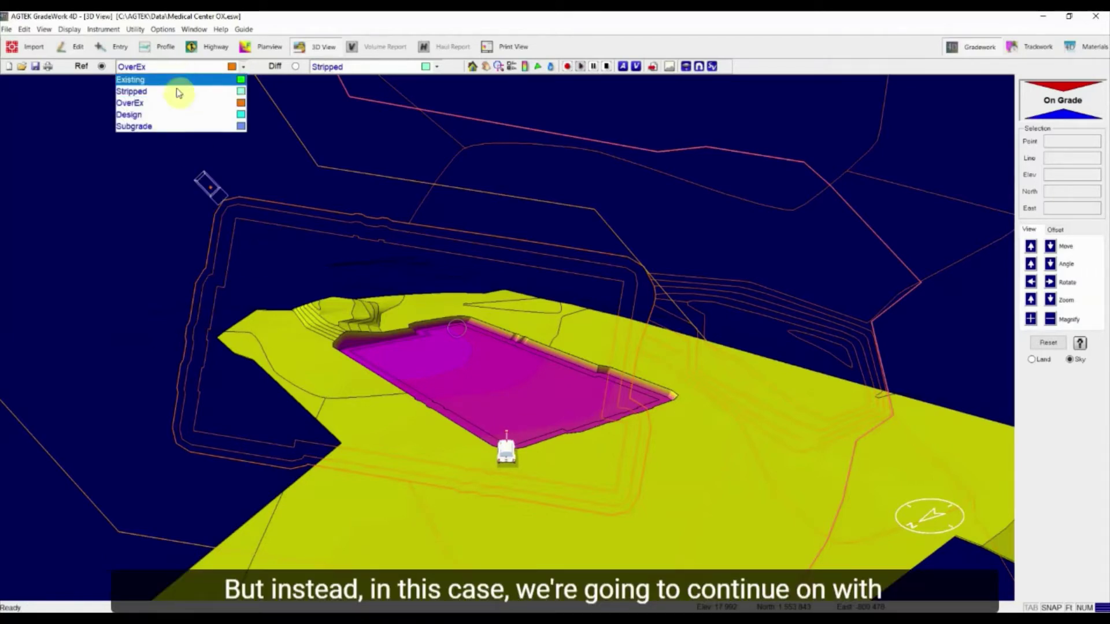
{"action": "left_click", "coordinate": [161, 123]}
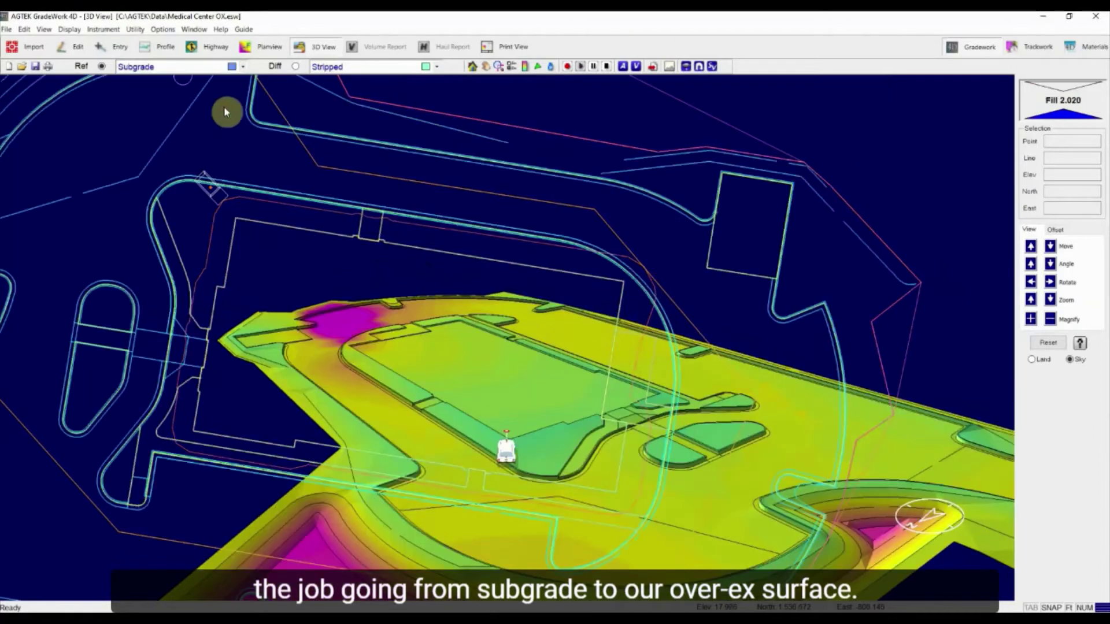
{"action": "left_click", "coordinate": [335, 67]}
{"action": "left_click", "coordinate": [334, 103]}
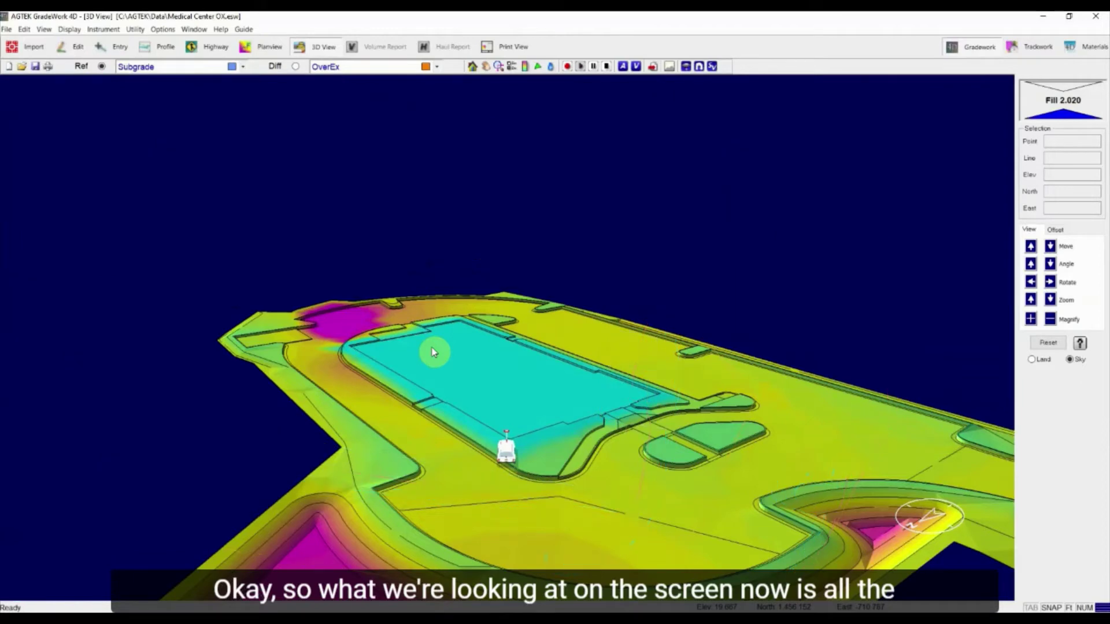
{"action": "left_click_drag", "start_coordinate": [434, 352], "coordinate": [516, 459]}
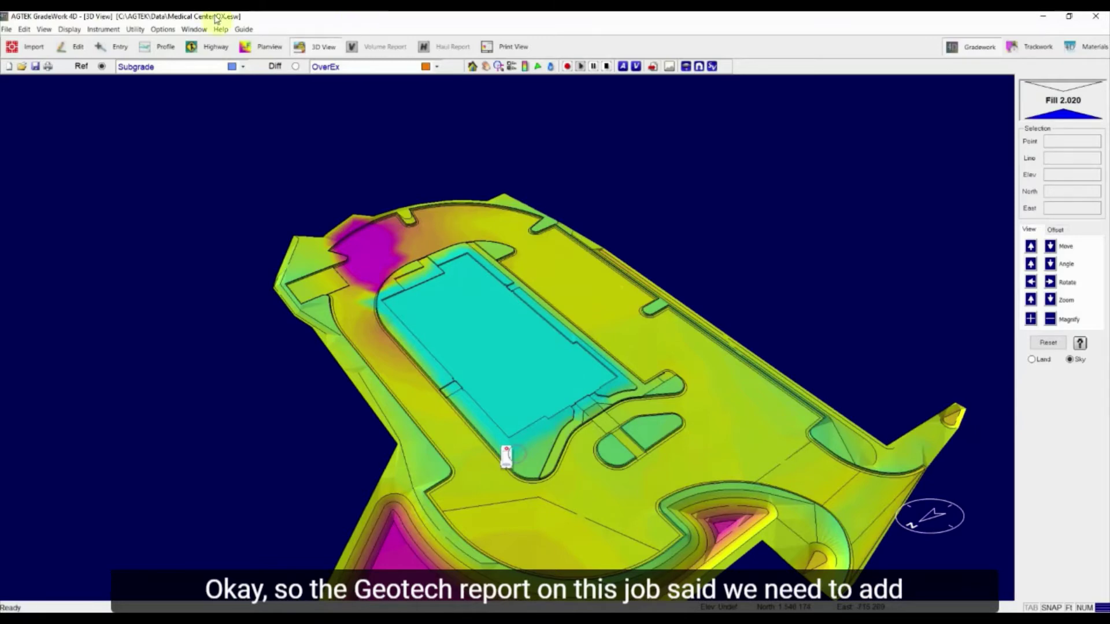
Step: On the Report Regions layer, name the pasted region 'Backfill Pad' with fill factor 1.25
{"action": "left_click", "coordinate": [73, 52]}
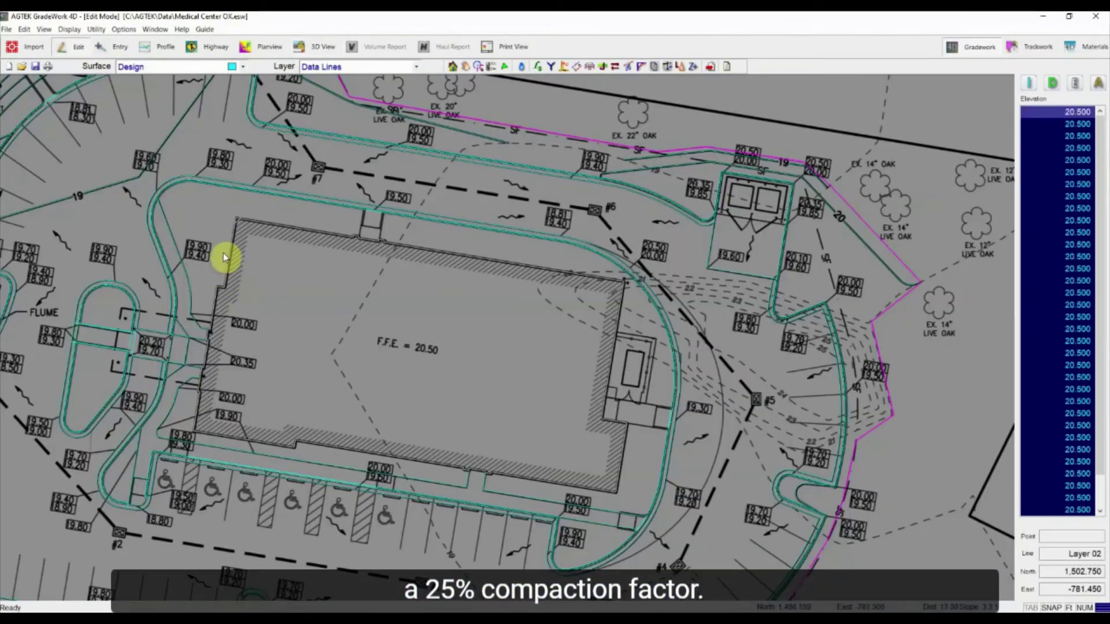
{"action": "left_click", "coordinate": [318, 66]}
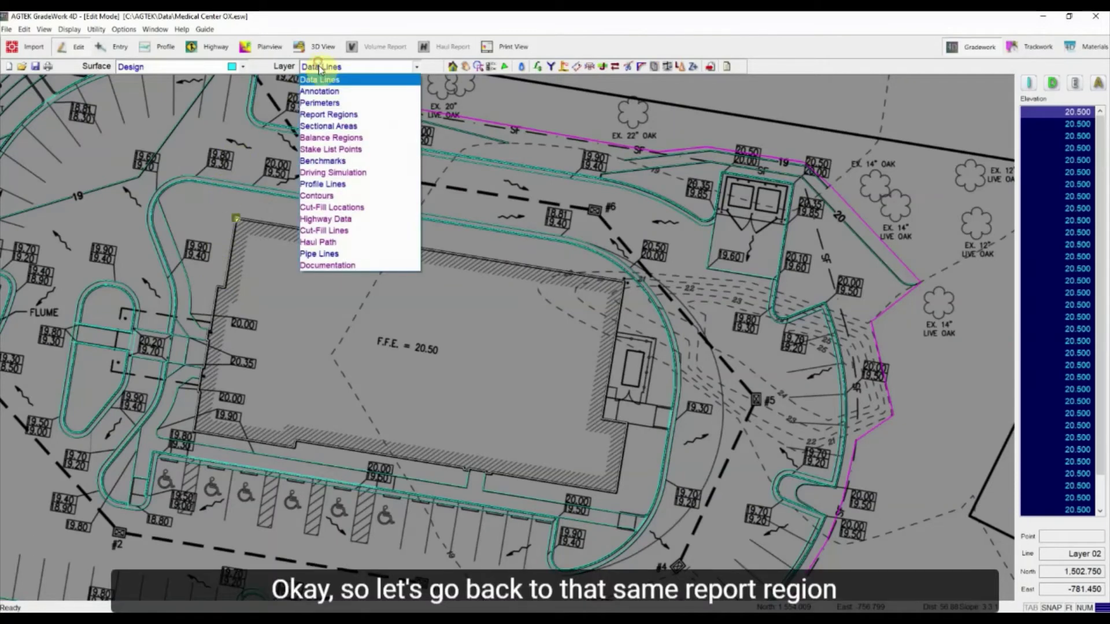
{"action": "left_click", "coordinate": [330, 113]}
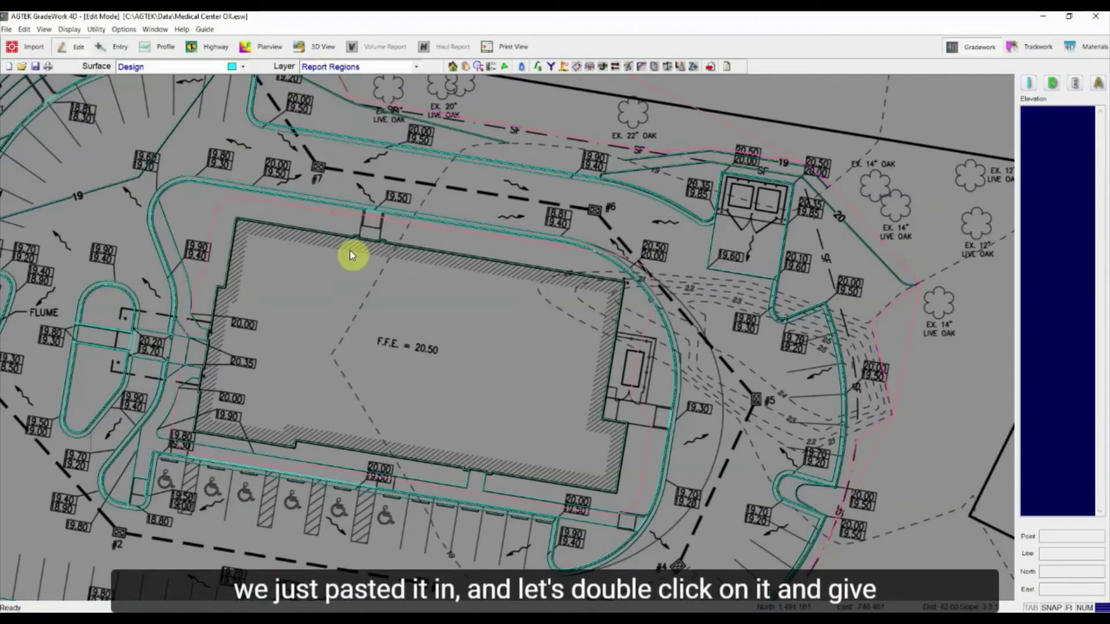
{"action": "double_click", "coordinate": [221, 206]}
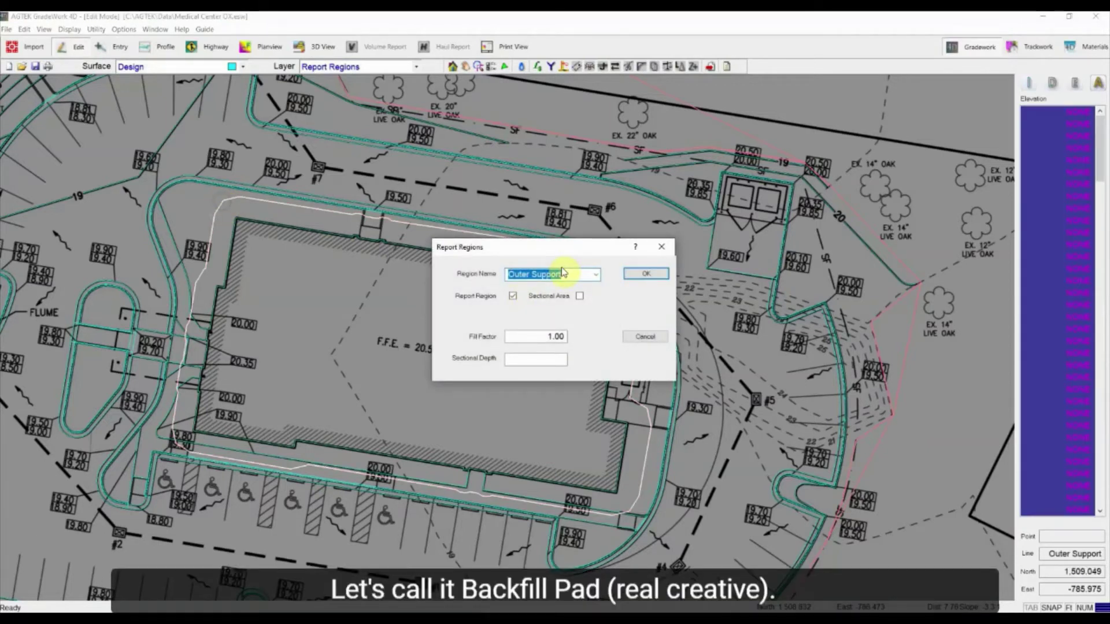
{"action": "type", "text": "Backfill Pad"}
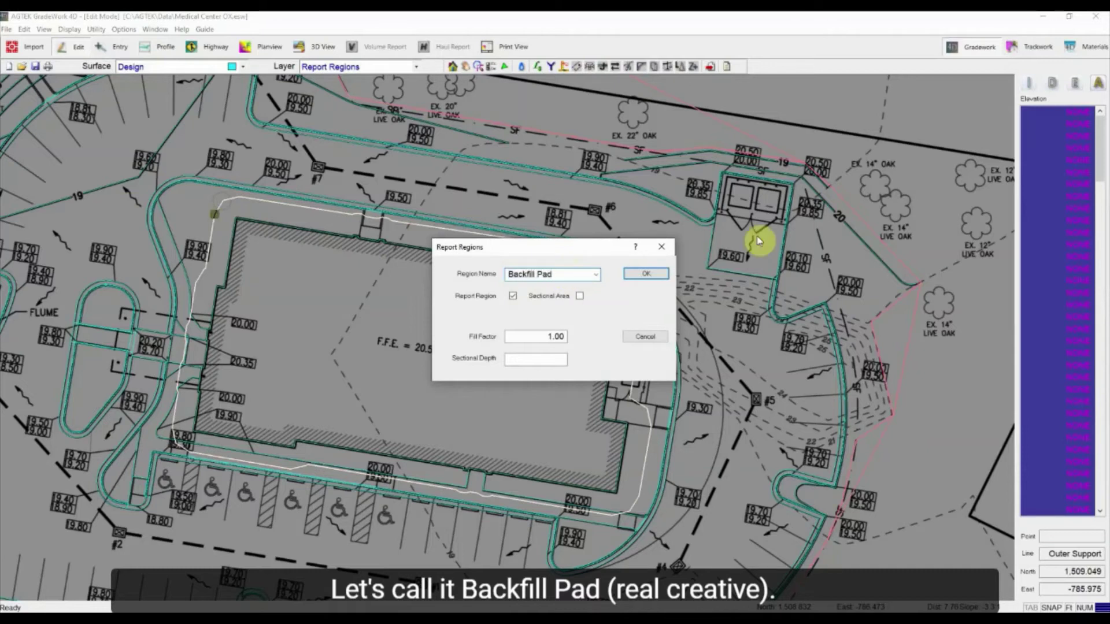
{"action": "double_click", "coordinate": [555, 337]}
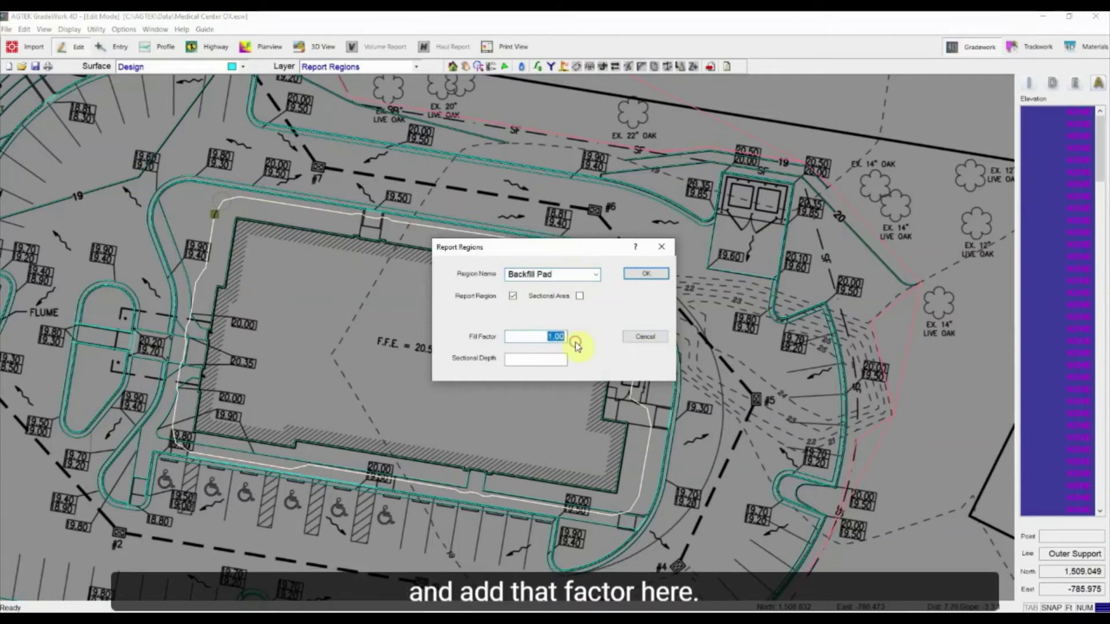
{"action": "key", "text": "BackSpace"}
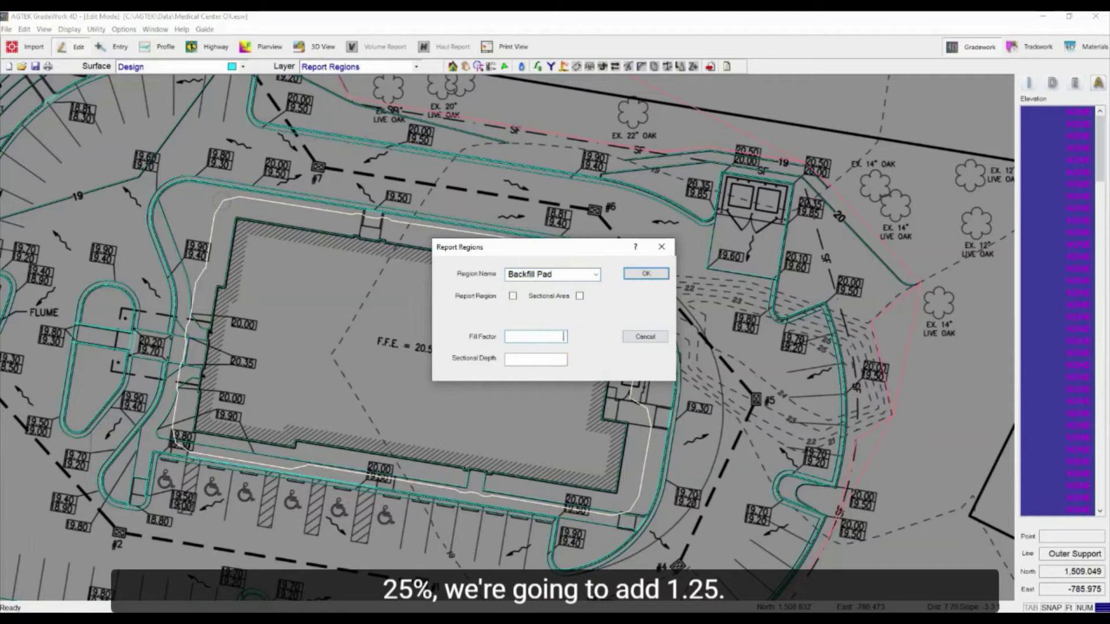
{"action": "type", "text": "1.25"}
{"action": "left_click", "coordinate": [645, 273]}
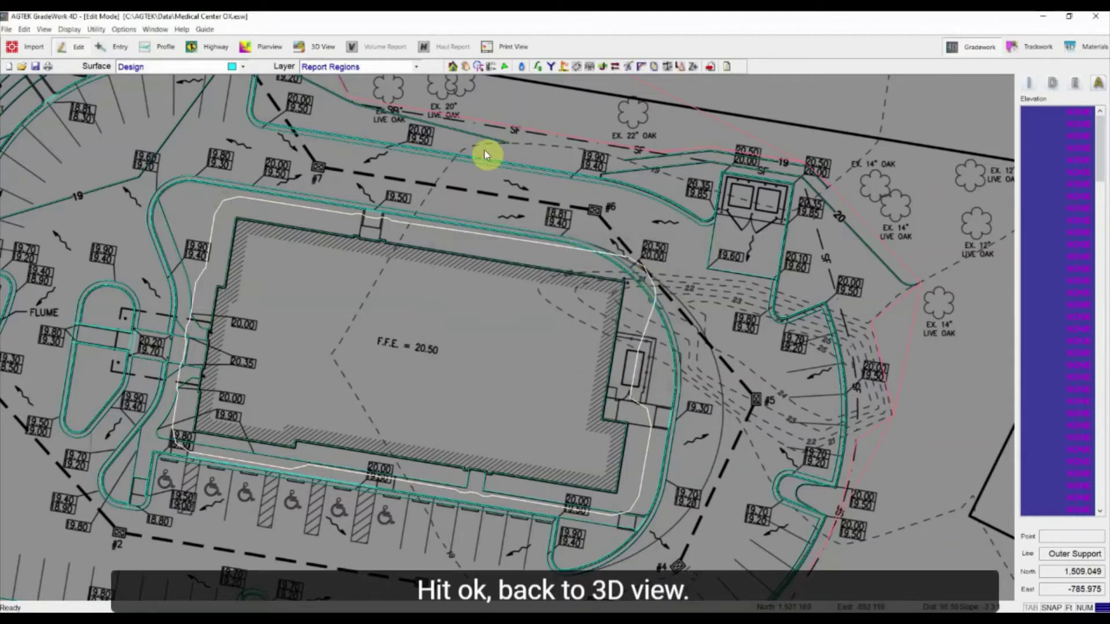
Step: Calculate volumes in 3D View and open the Volume Report showing Backfill Pad quantities
{"action": "left_click", "coordinate": [299, 46]}
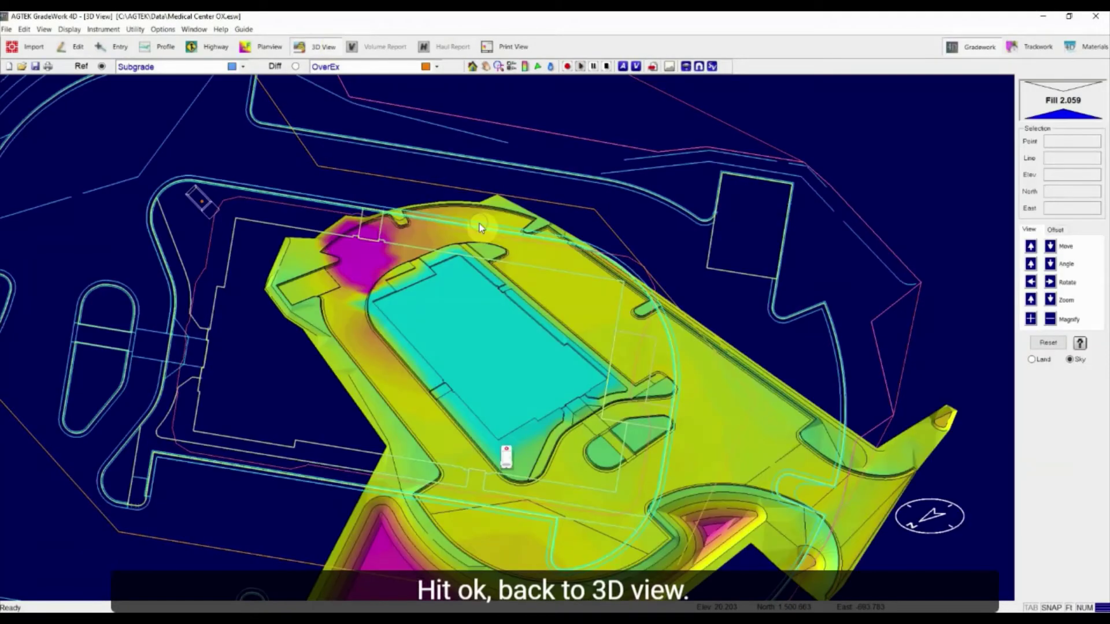
{"action": "left_click", "coordinate": [635, 67]}
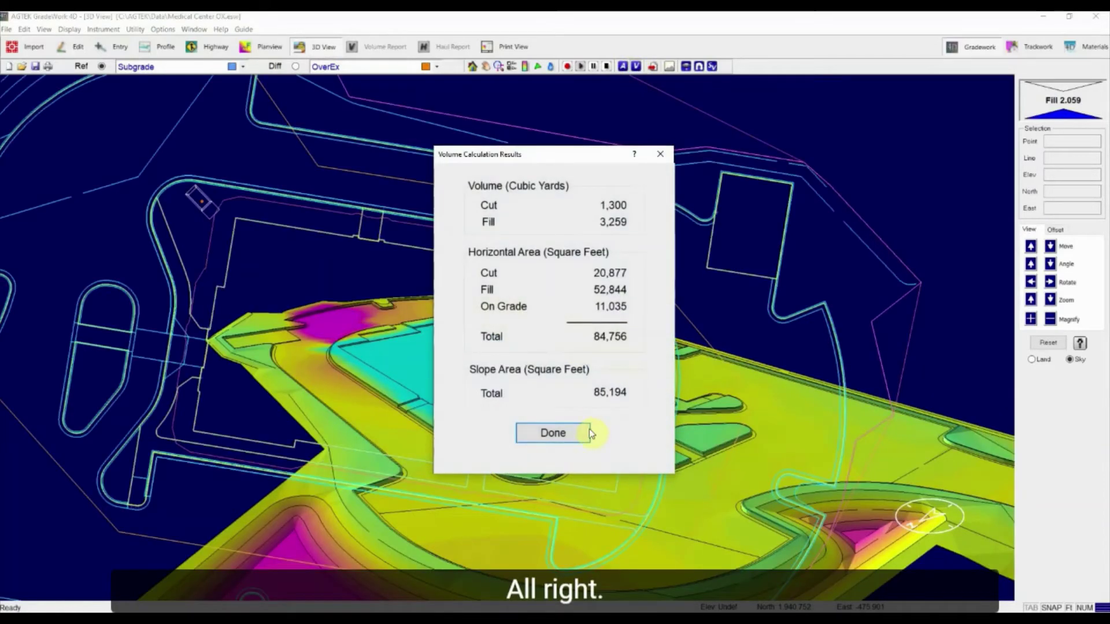
{"action": "left_click", "coordinate": [589, 434]}
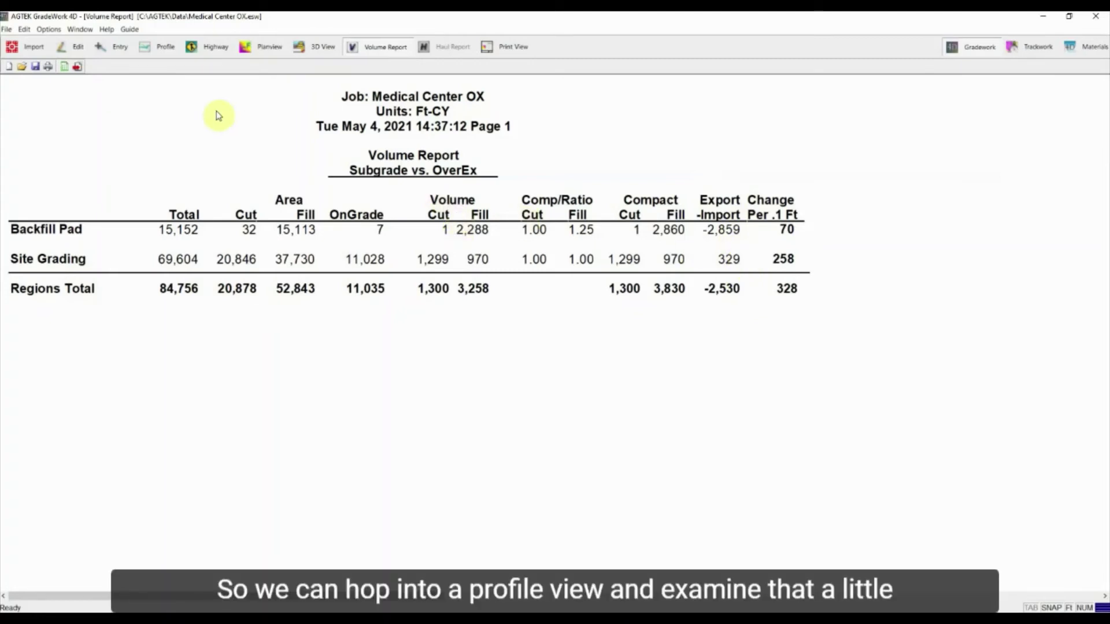
Step: Show the pad profile with only the Subgrade and OverEx lines drawn
{"action": "left_click", "coordinate": [164, 48]}
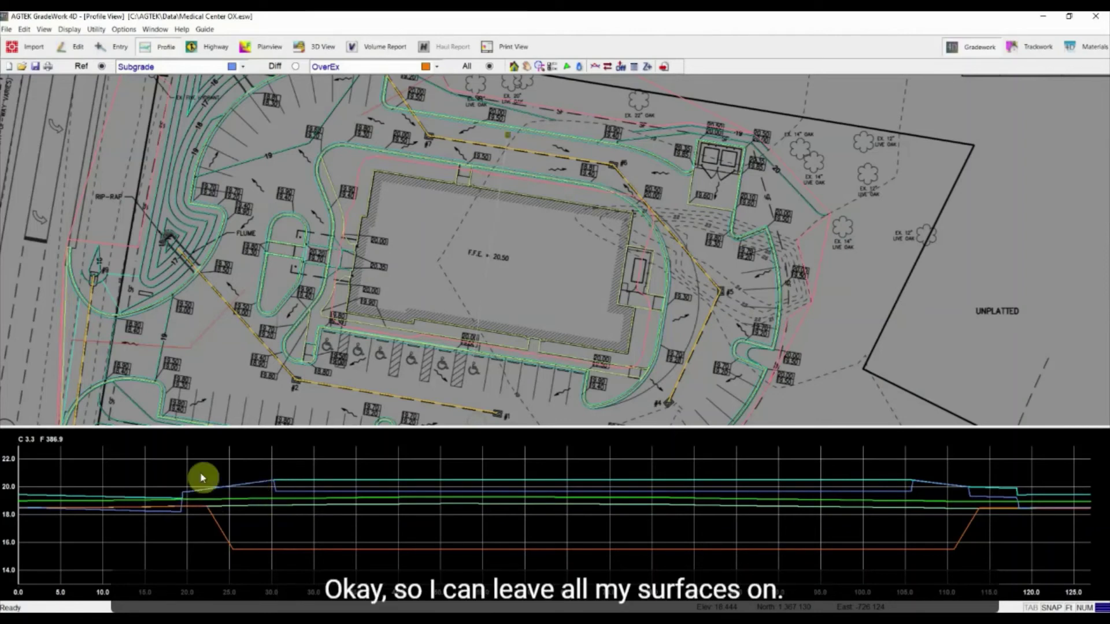
{"action": "left_click", "coordinate": [490, 67]}
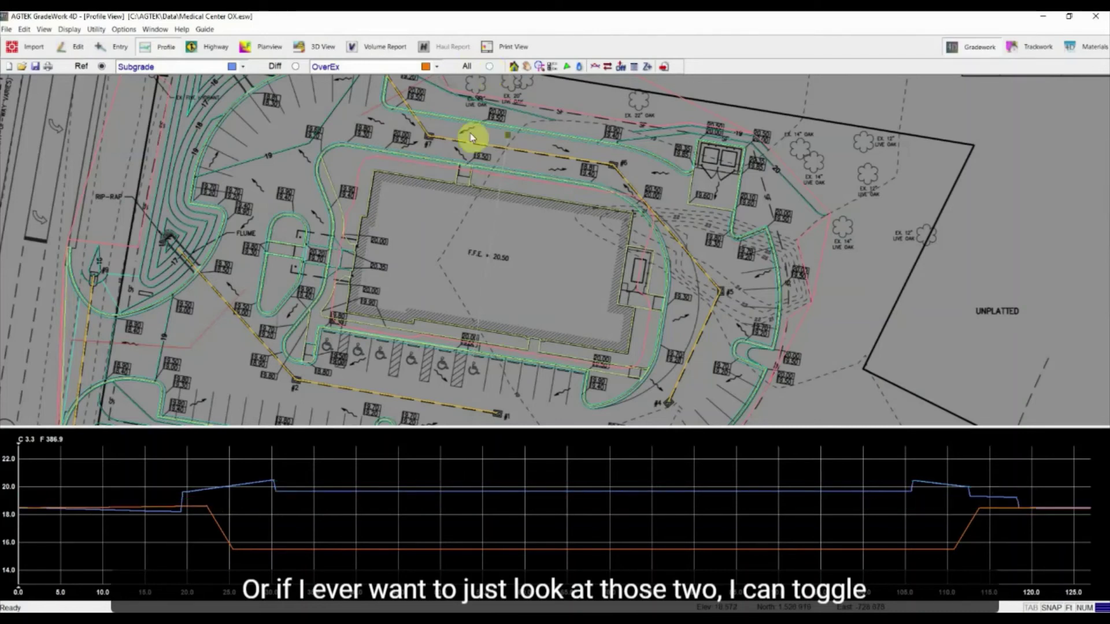